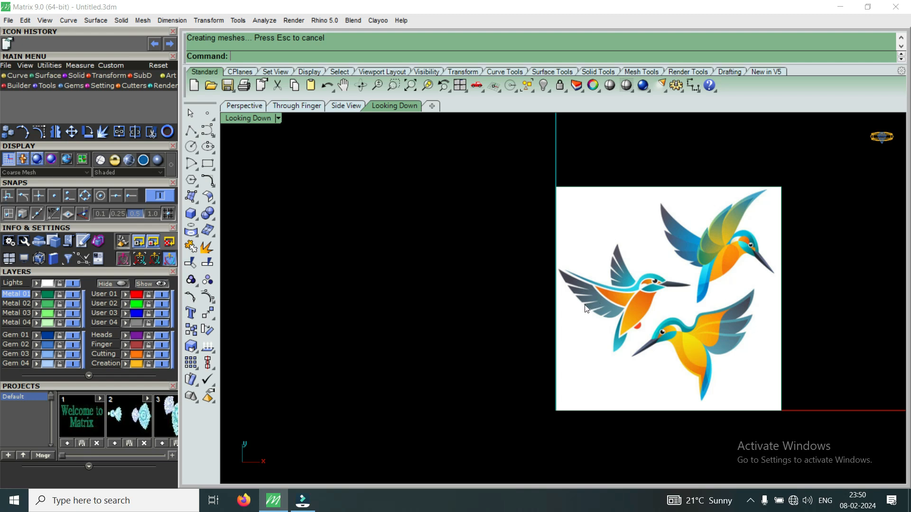
Turn on Clayoo edit mode with the Clayoo Hud from the SubD tools.
left_click(141, 75)
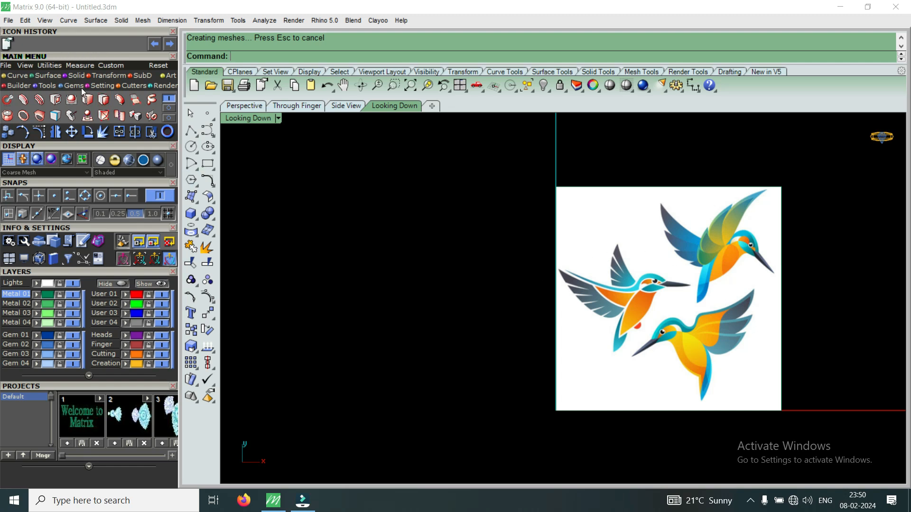
left_click(167, 107)
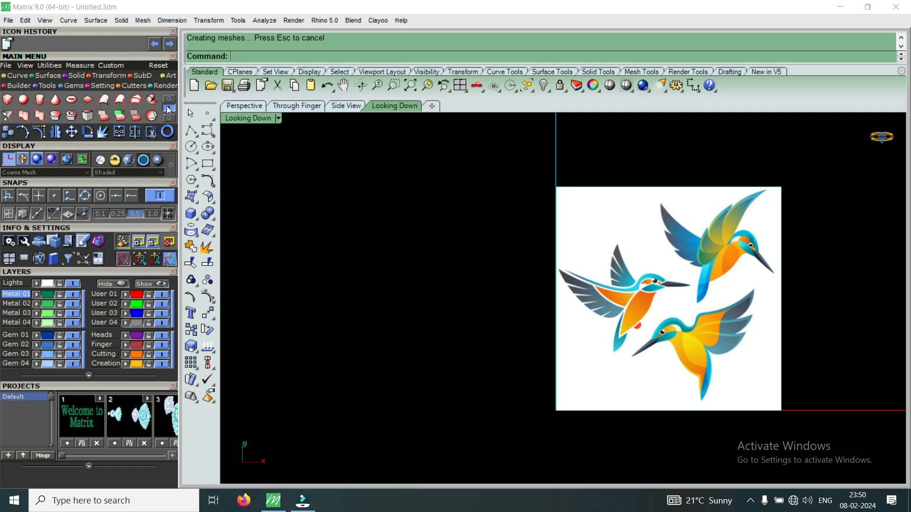
left_click(169, 119)
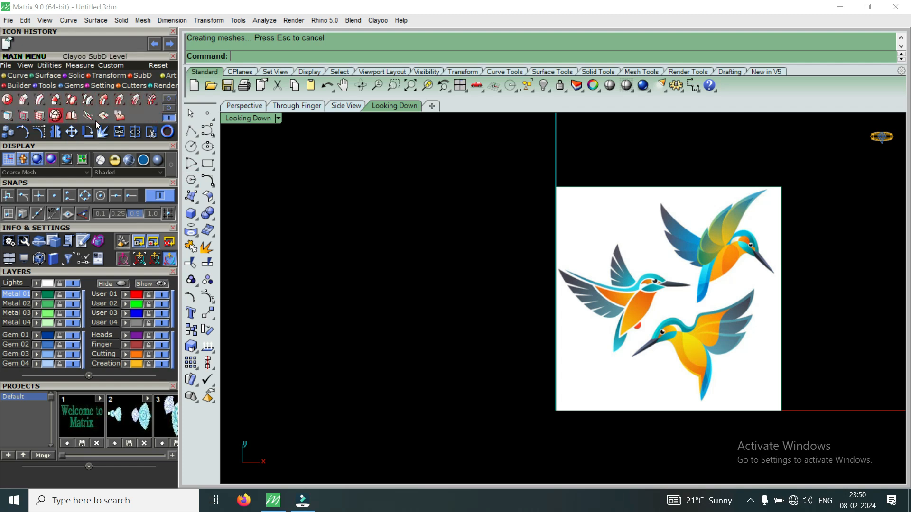
left_click(169, 108)
left_click(169, 99)
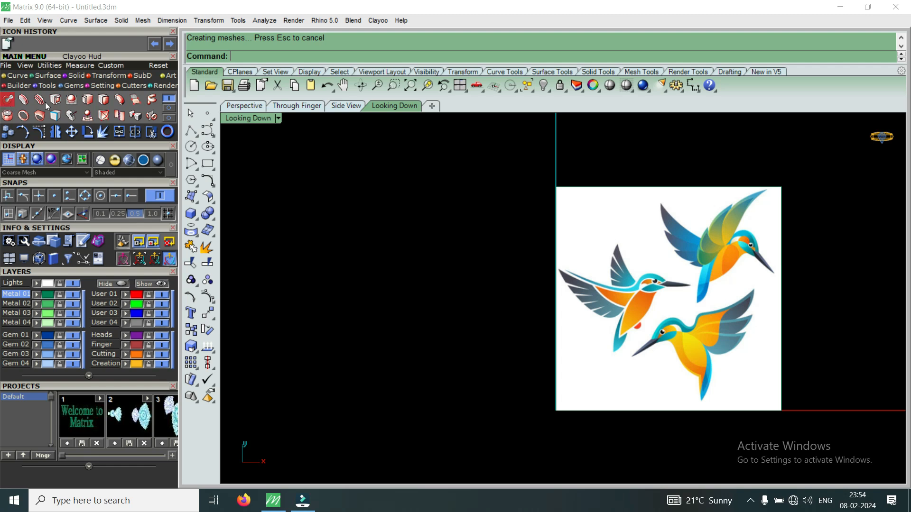
left_click(10, 101)
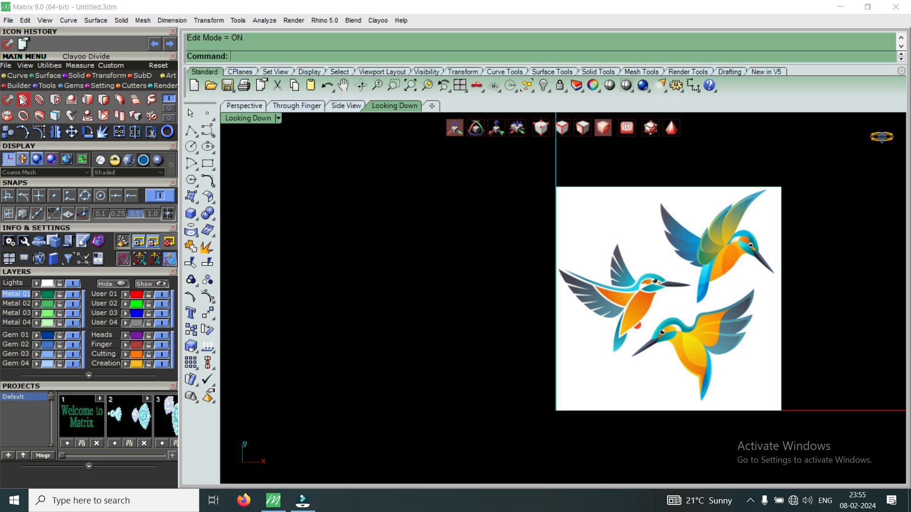
left_click(14, 76)
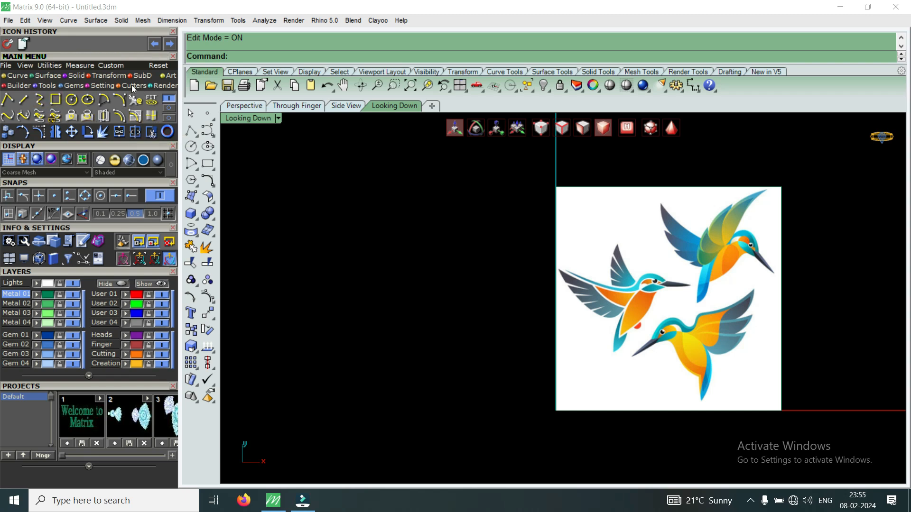
left_click(142, 78)
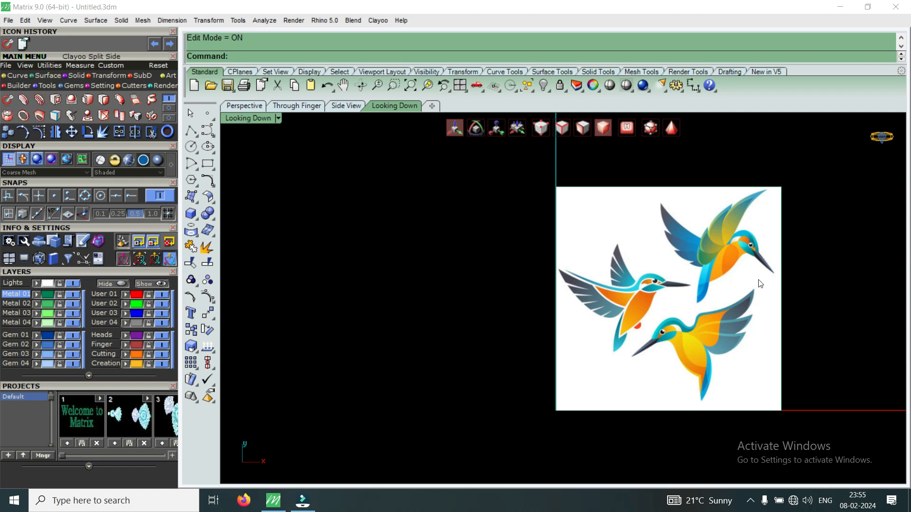
scroll(710, 323, "up", 4)
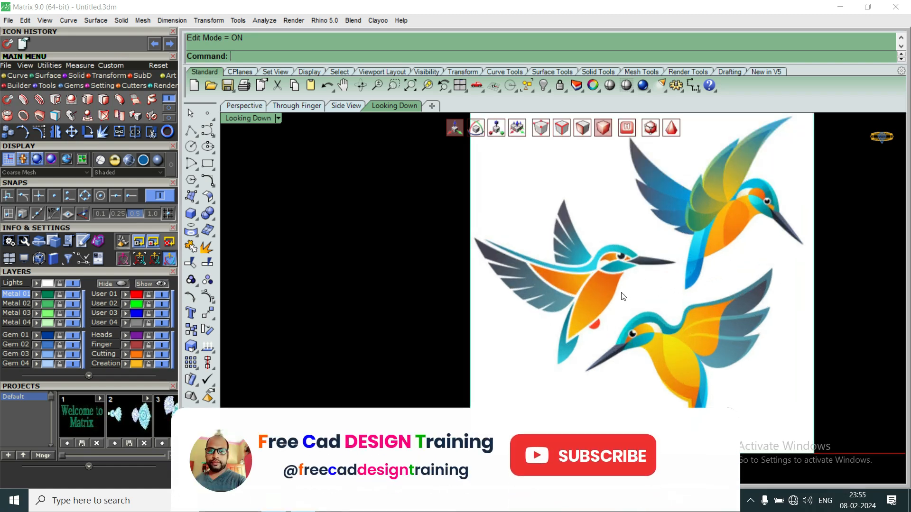
scroll(623, 297, "down", 4)
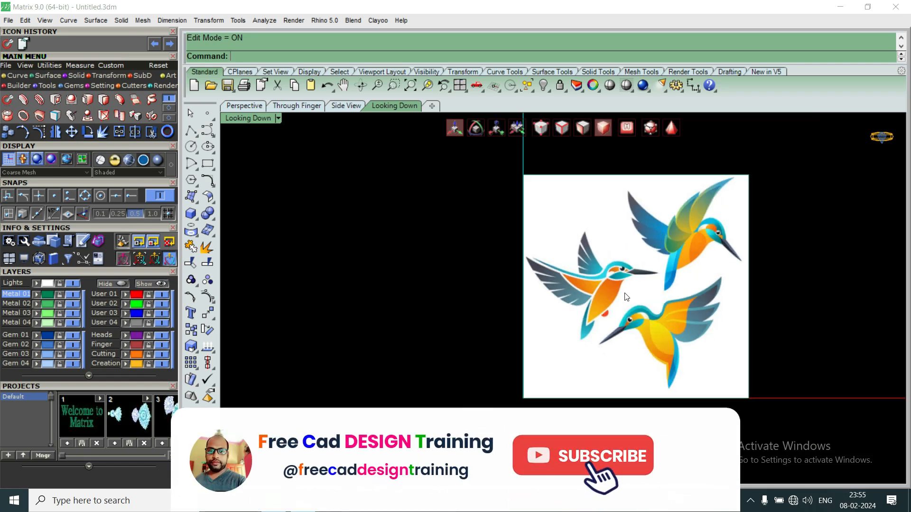
Append a triangular Clayoo face in Point mode over the body end of the middle-left bird's orange wing patch.
left_click(136, 98)
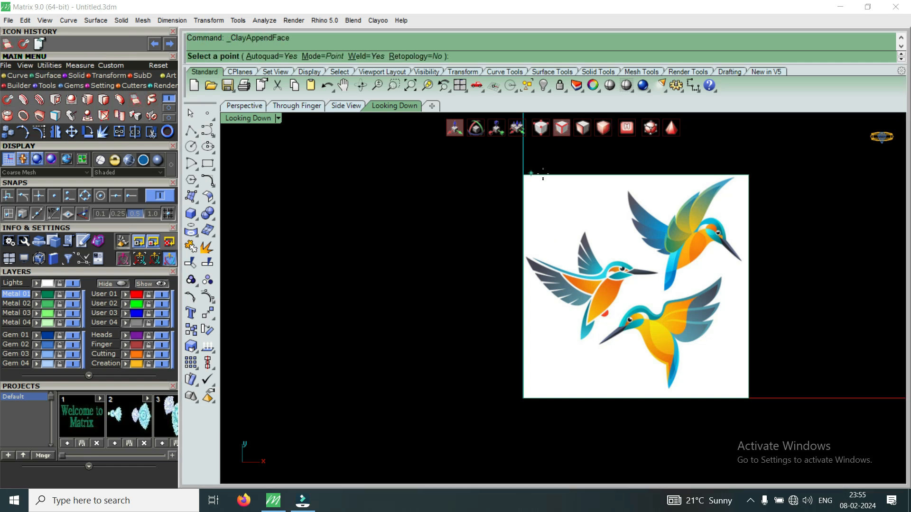
scroll(636, 260, "up", 5)
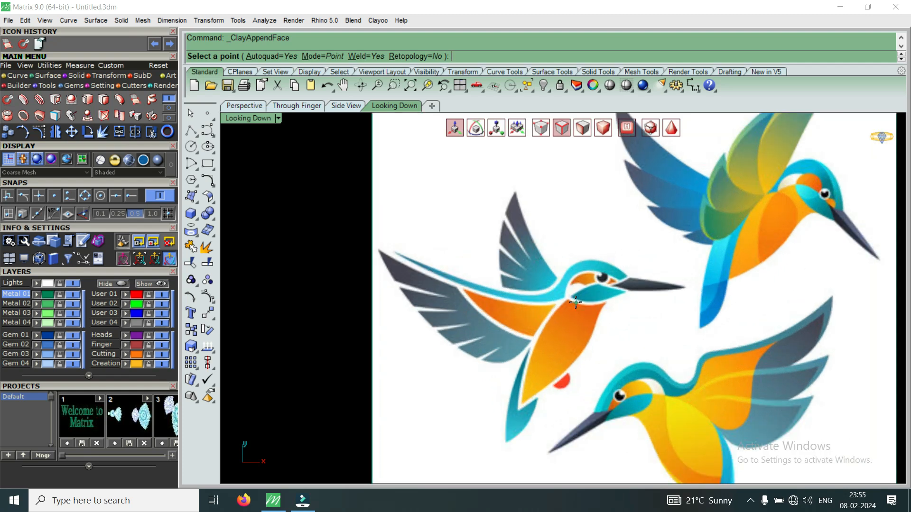
scroll(575, 302, "down", 3)
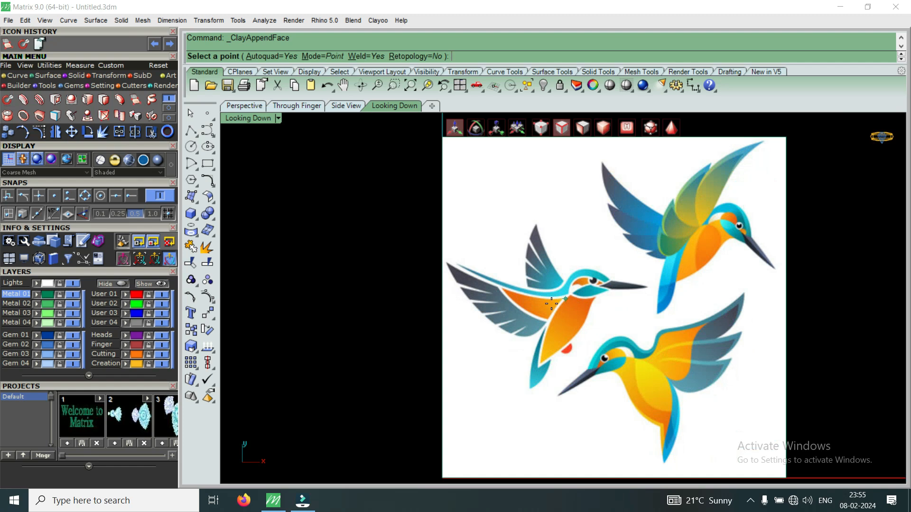
scroll(555, 307, "up", 6)
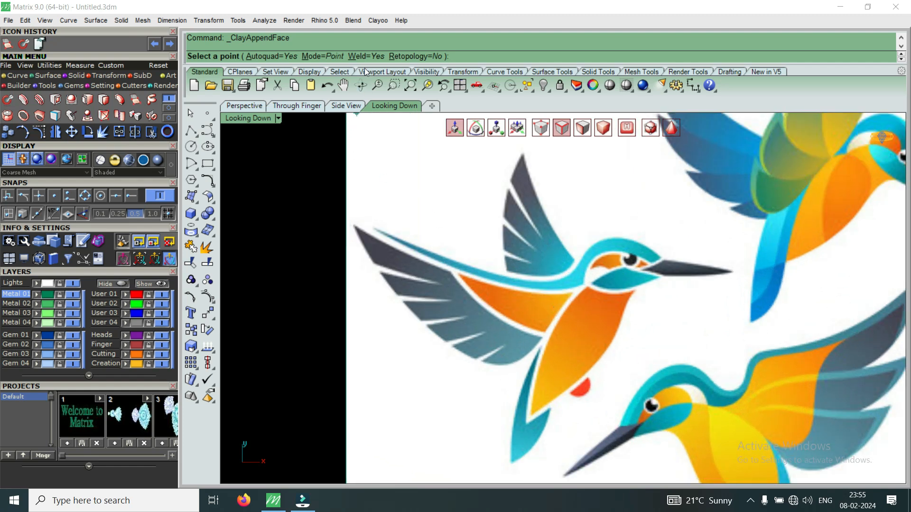
scroll(570, 292, "up", 2)
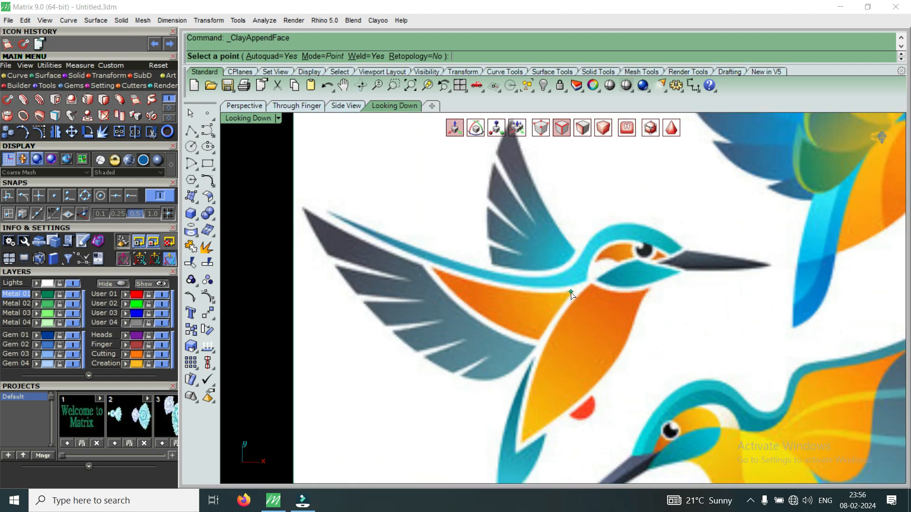
left_click(571, 292)
left_click(537, 339)
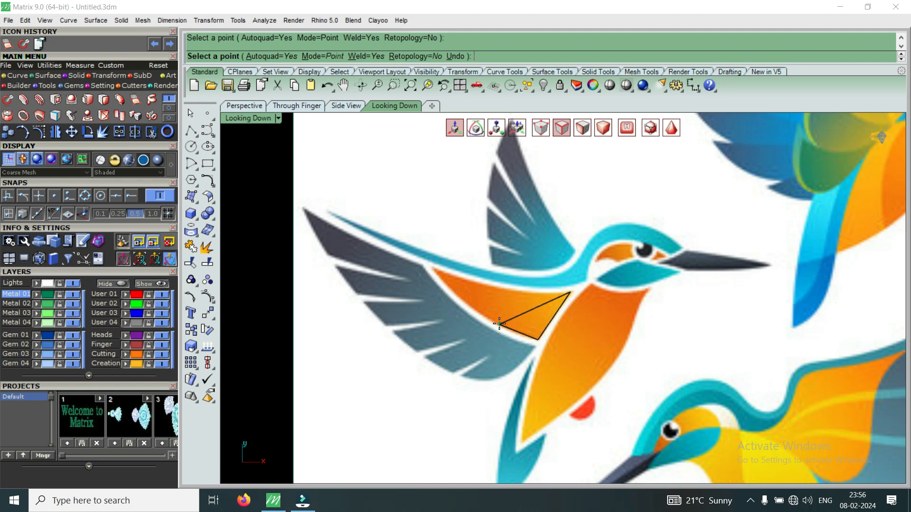
left_click(499, 324)
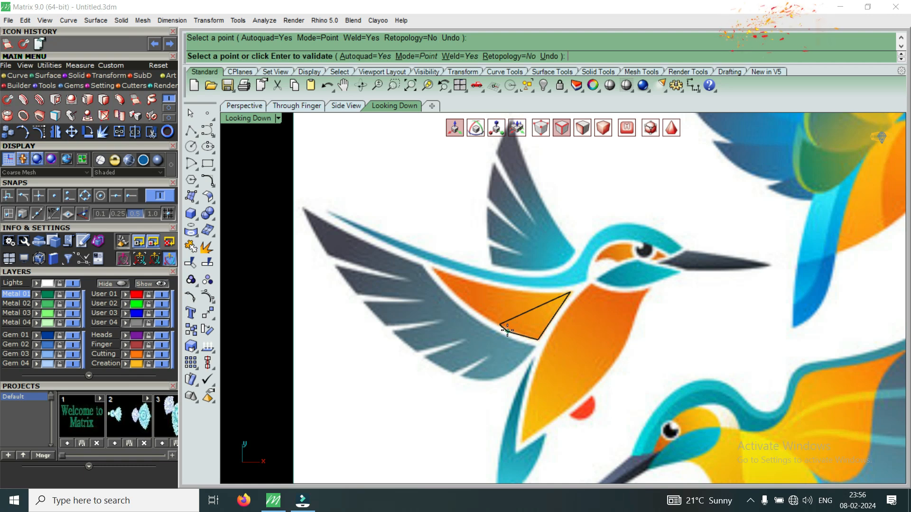
scroll(510, 334, "up", 2)
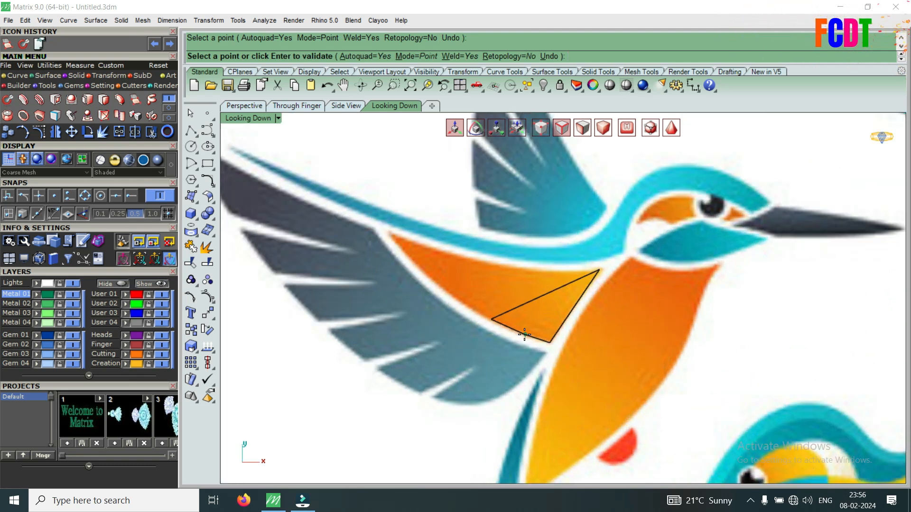
key("Return")
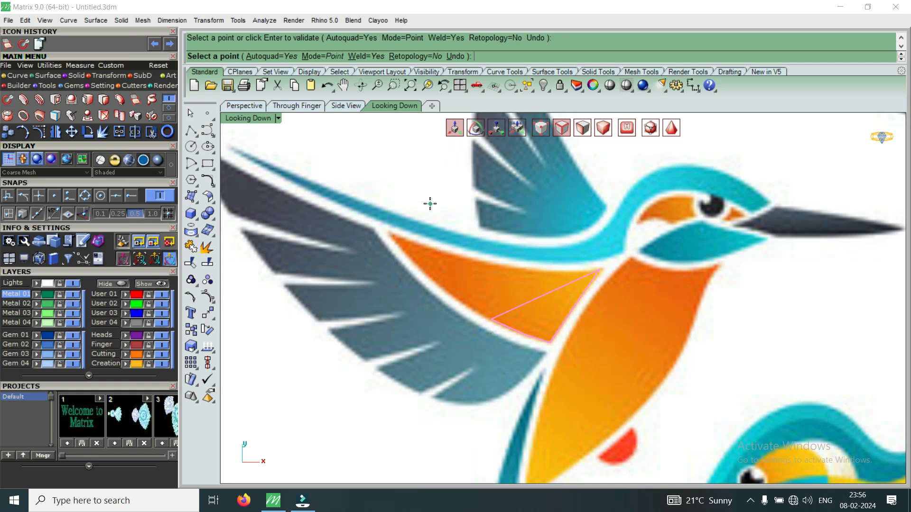
right_click(465, 268)
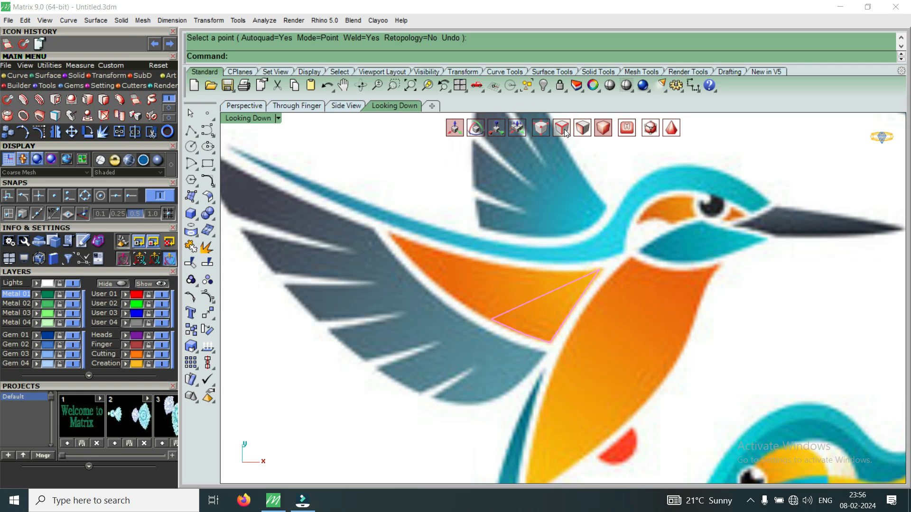
Append a four-sided Clayoo face in FromEdge mode from the triangle's diagonal edge, covering the middle of the orange wing patch.
left_click(135, 101)
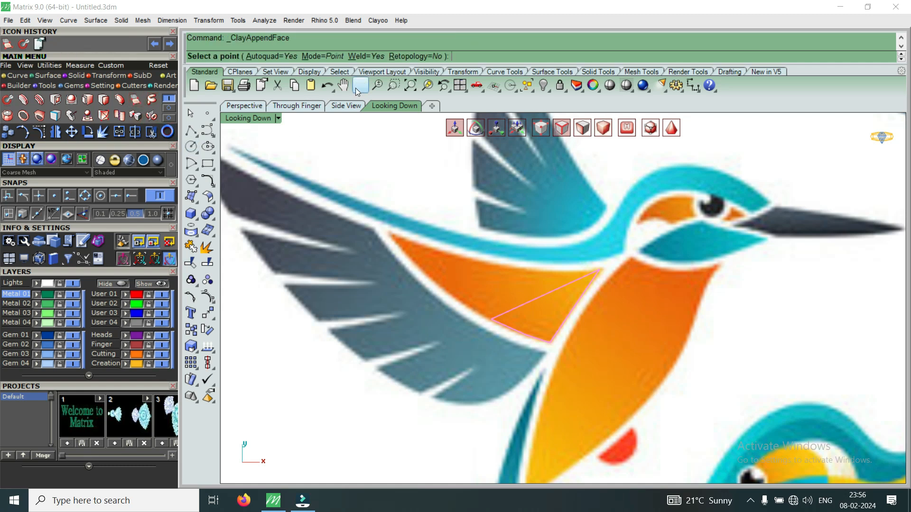
left_click(323, 56)
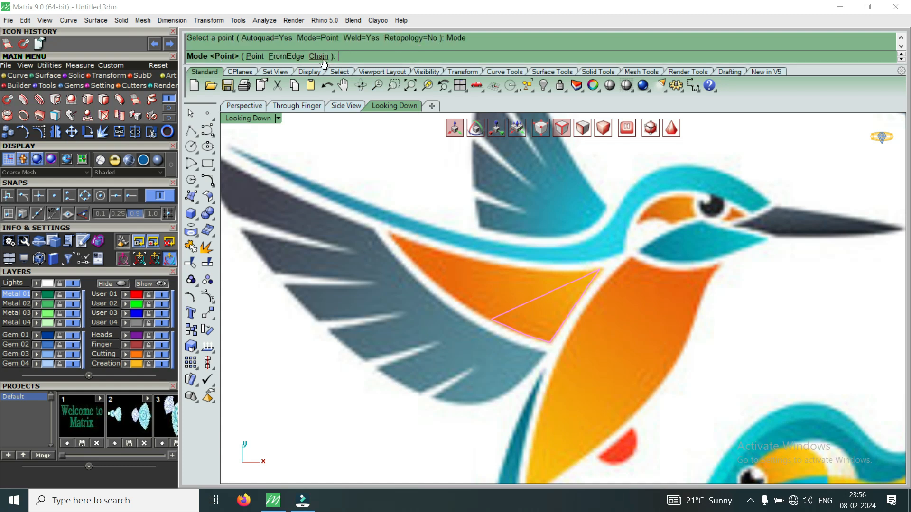
left_click(288, 60)
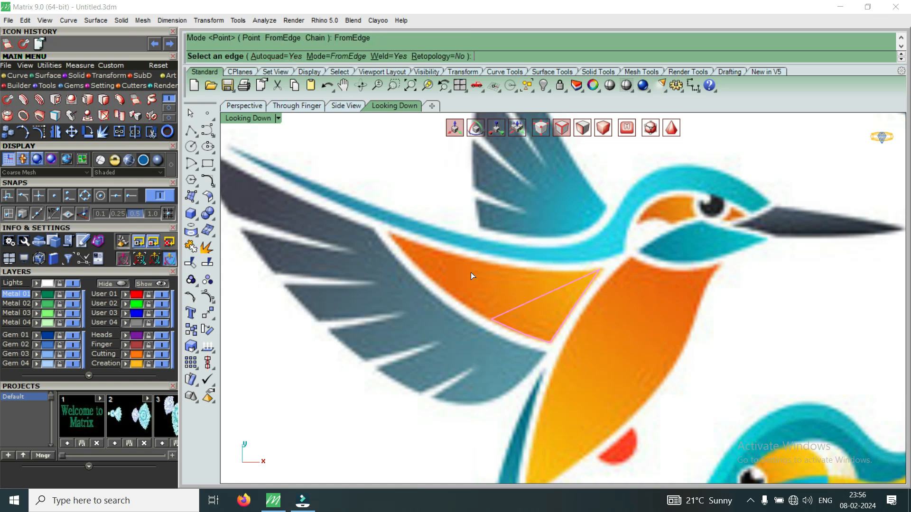
left_click(509, 311)
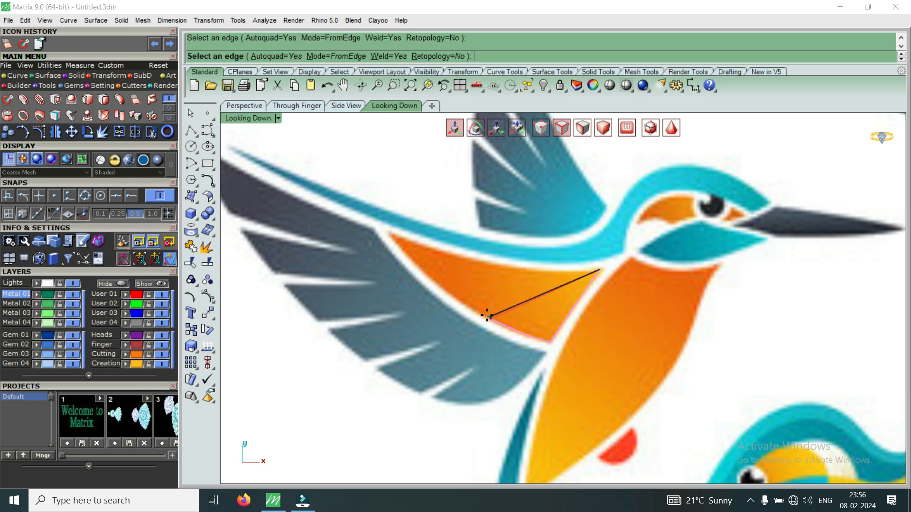
left_click(436, 285)
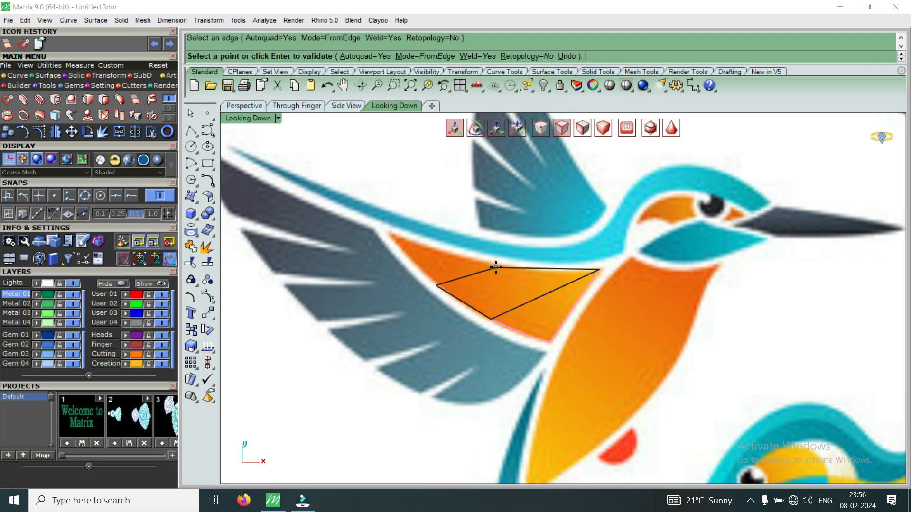
left_click(496, 267)
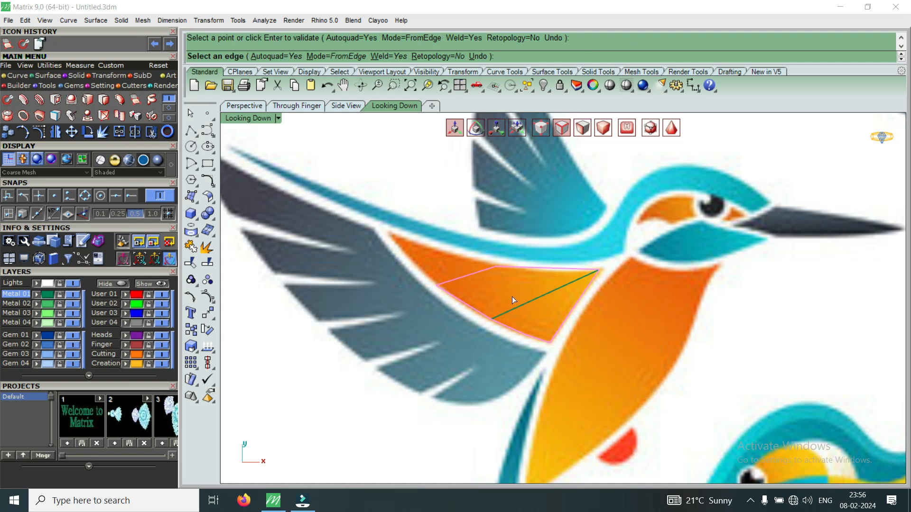
key("Return")
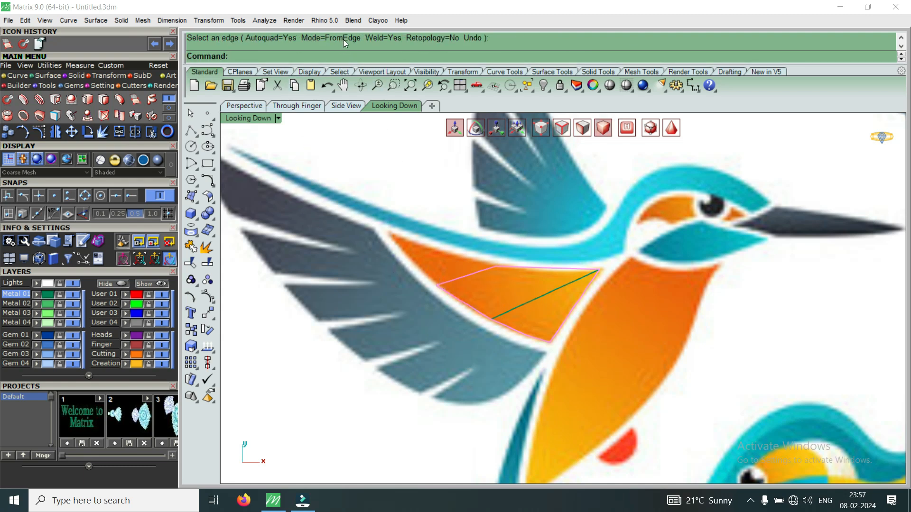
Append another Clayoo face from the outer edge of the traced faces, reaching the pointed tip of the orange wing patch.
left_click(136, 100)
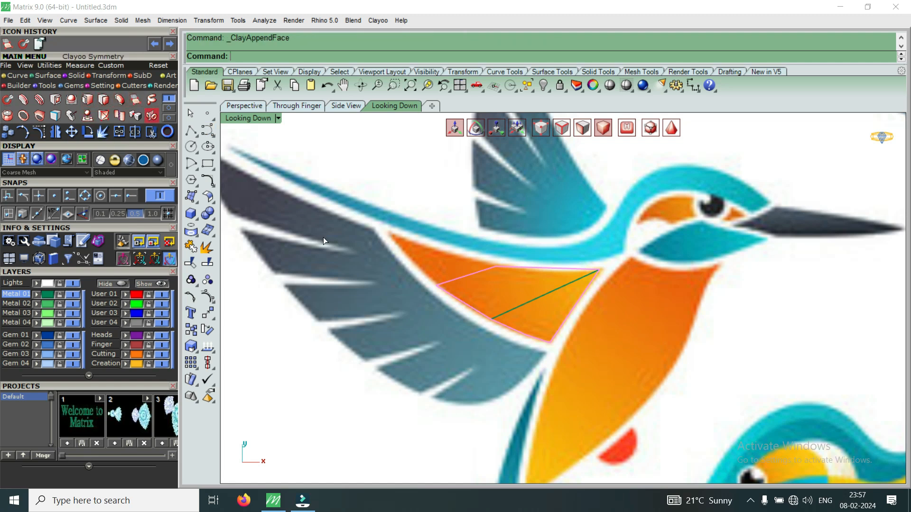
left_click_drag(450, 284, 398, 248)
scroll(419, 262, "up", 2)
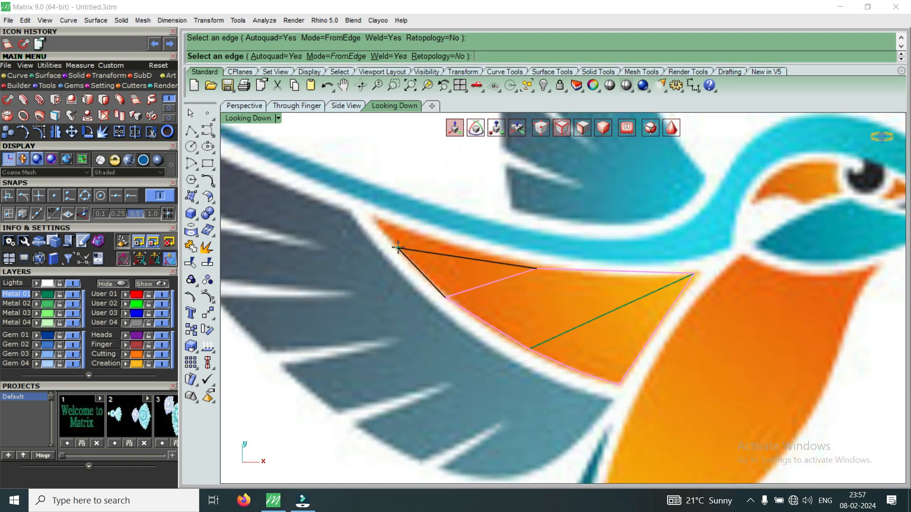
left_click(380, 221)
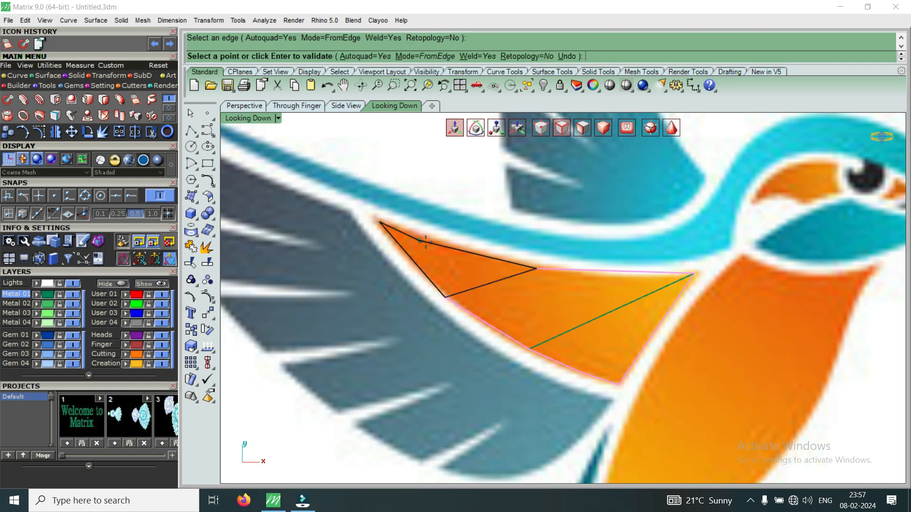
left_click(476, 251)
scroll(534, 302, "down", 2)
scroll(533, 302, "down", 2)
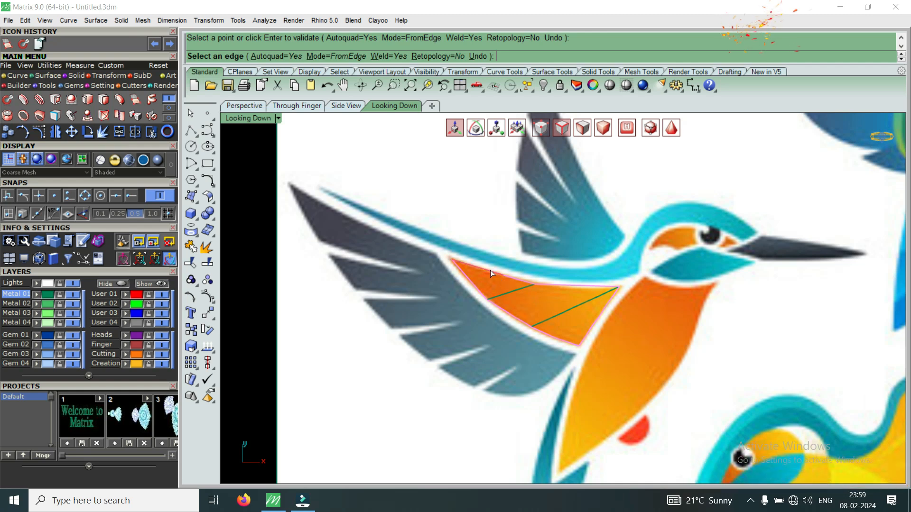
scroll(490, 269, "down", 4)
scroll(519, 272, "up", 3)
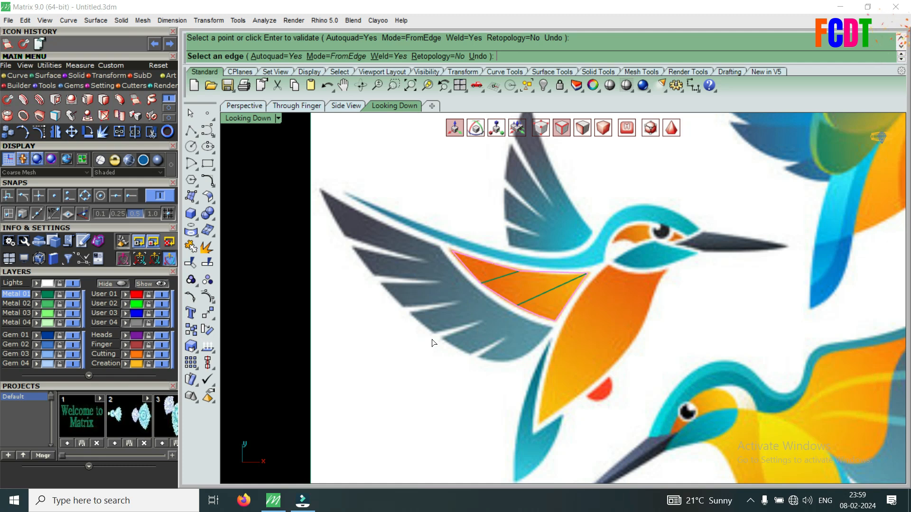
scroll(444, 334, "down", 6)
right_click(449, 330)
Hide the User 02 layer holding the reference image to inspect the wing faces alone, and show the layer again.
left_click(448, 330)
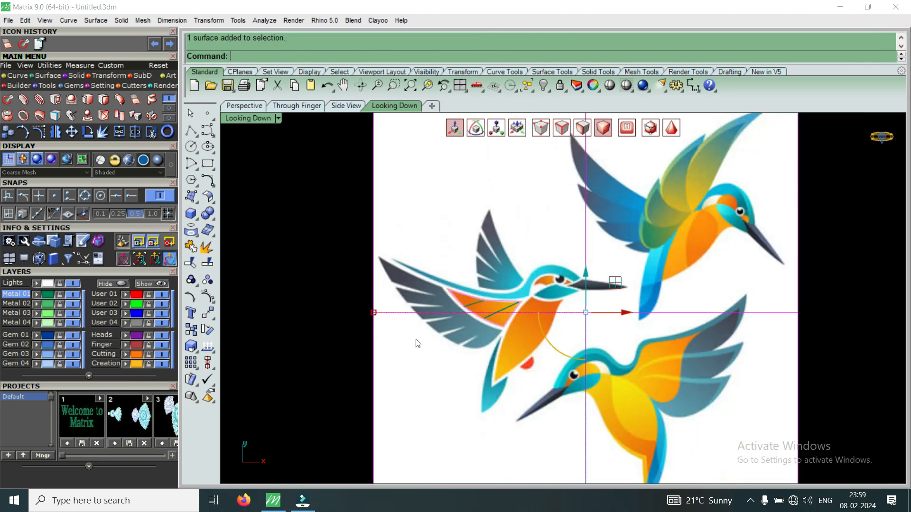
left_click(162, 304)
scroll(522, 308, "up", 2)
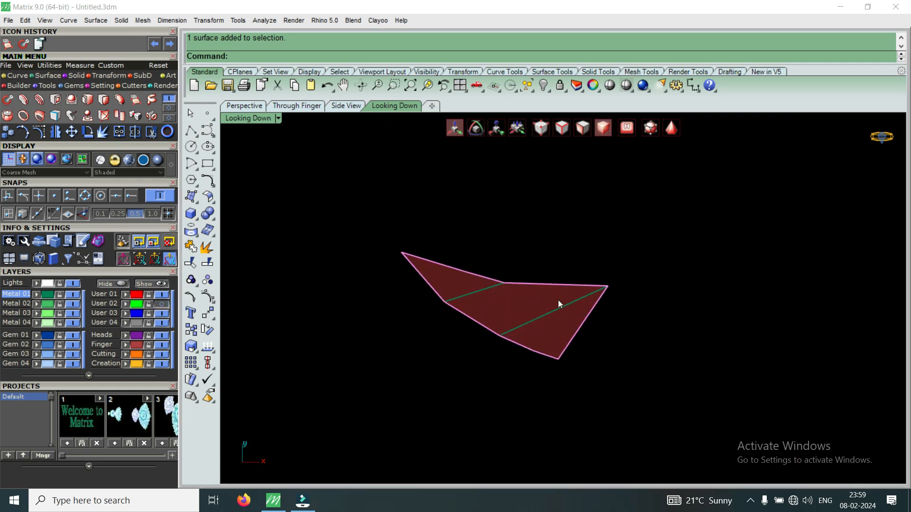
left_click(162, 304)
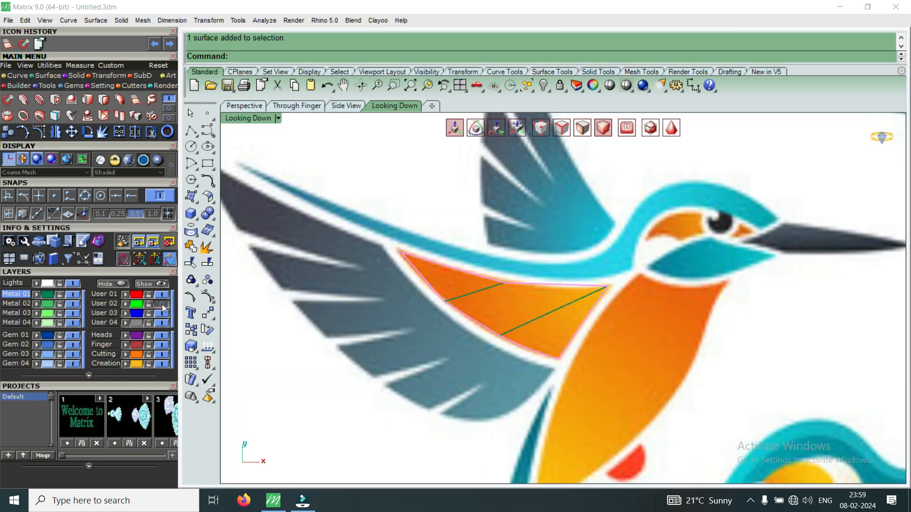
scroll(619, 301, "down", 5)
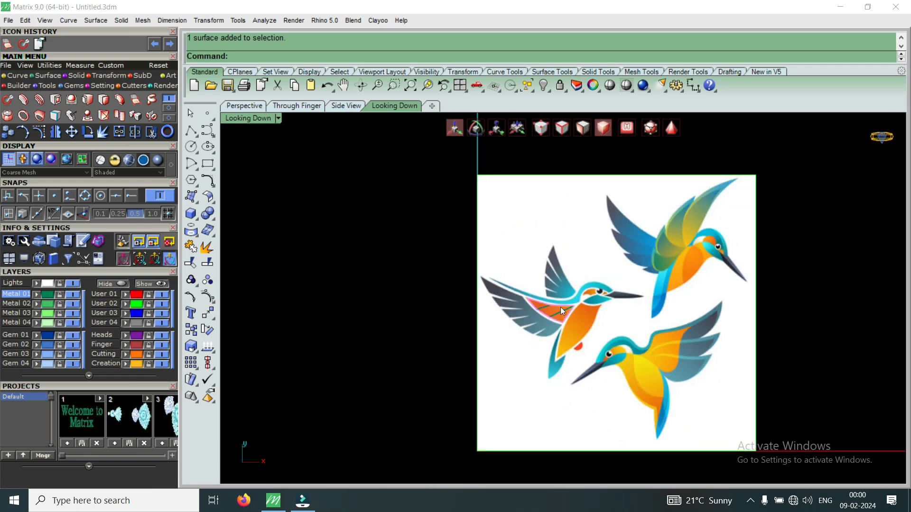